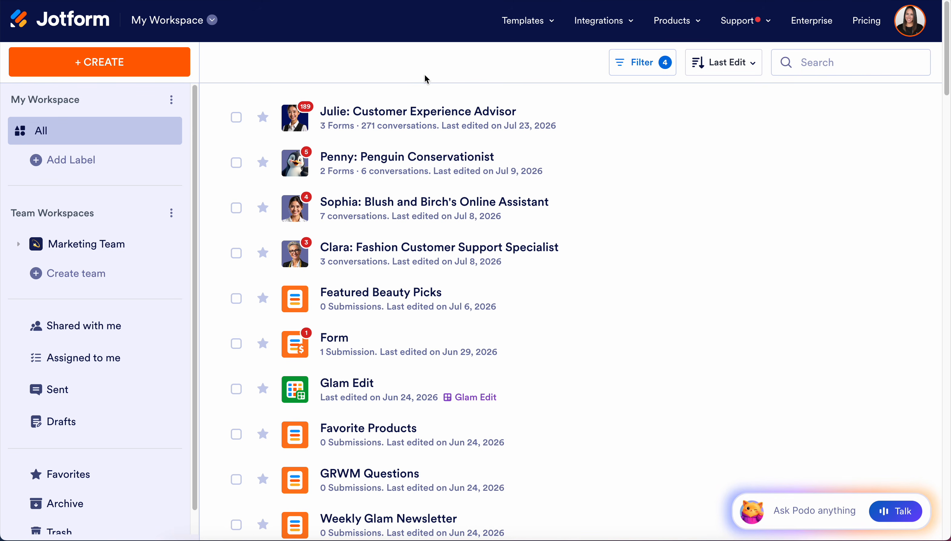
pyautogui.click(614, 70)
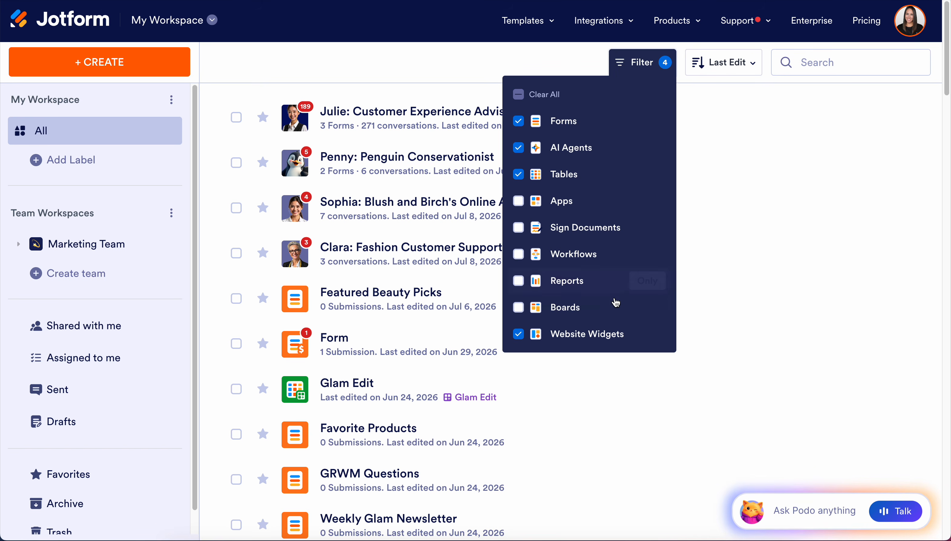
pyautogui.click(429, 67)
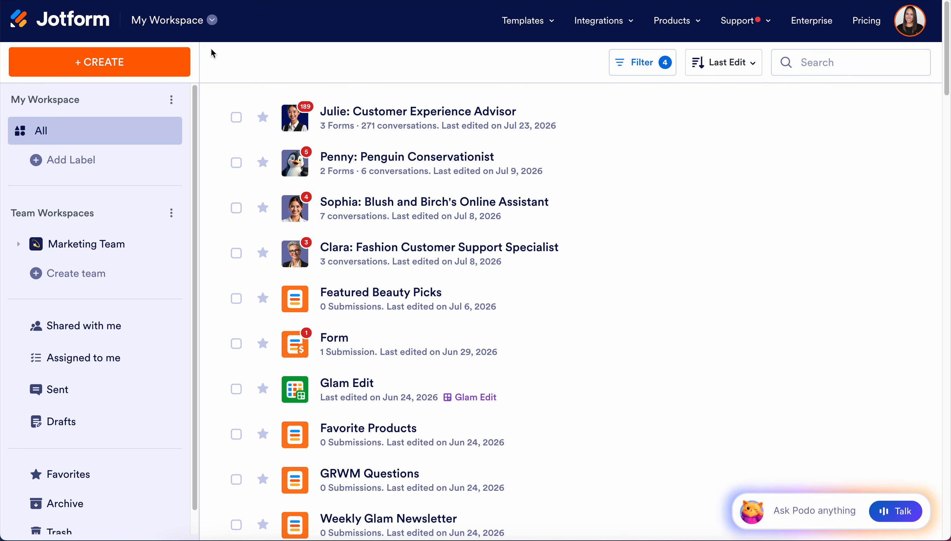
# - Create a new website widget from the Google Reviews widget
pyautogui.click(133, 59)
pyautogui.click(645, 322)
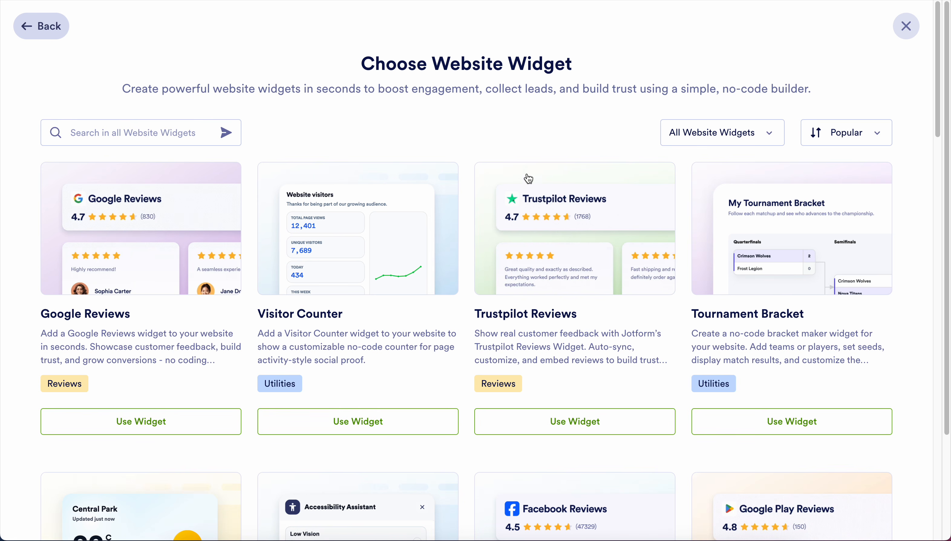
pyautogui.click(138, 428)
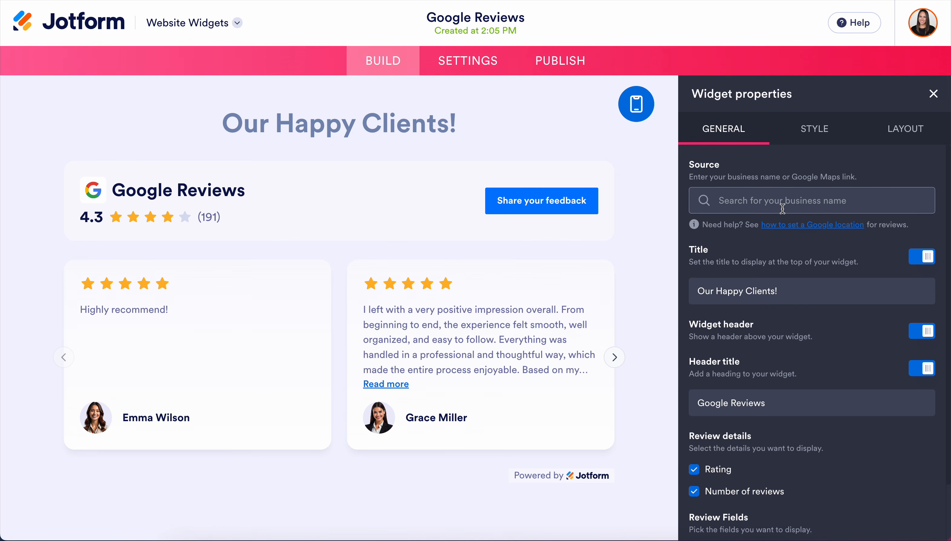
# - Try hiding the widget's title and header, and switch both on again
pyautogui.scroll(-2, 807, 254)
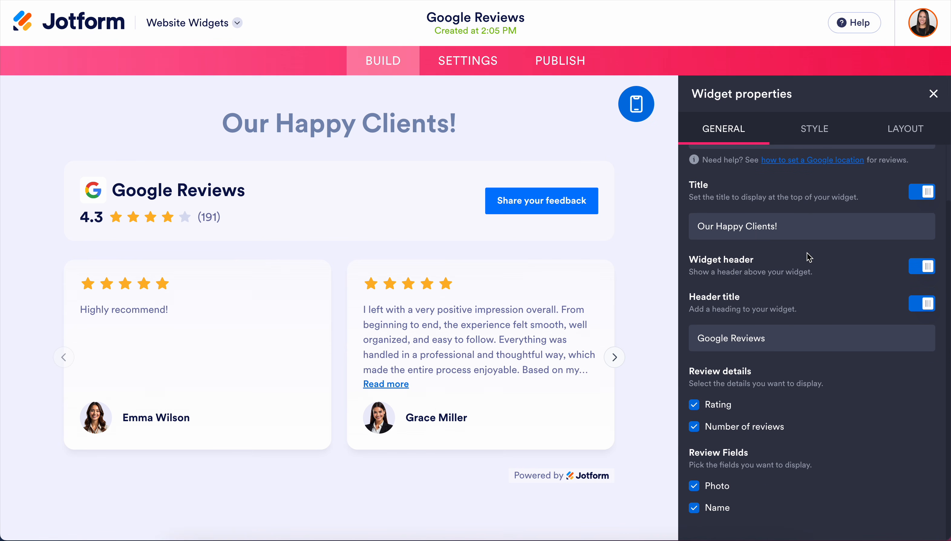
pyautogui.click(921, 193)
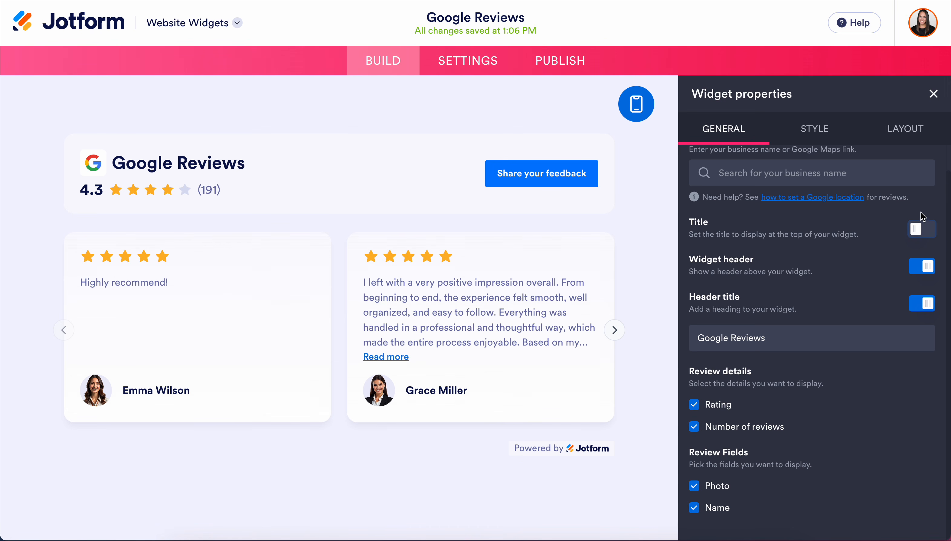
pyautogui.click(921, 228)
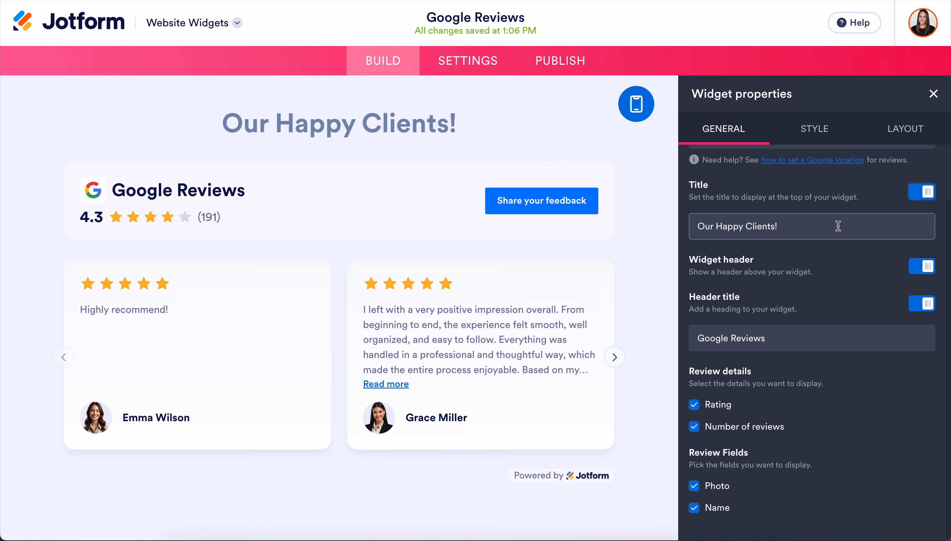
pyautogui.click(917, 270)
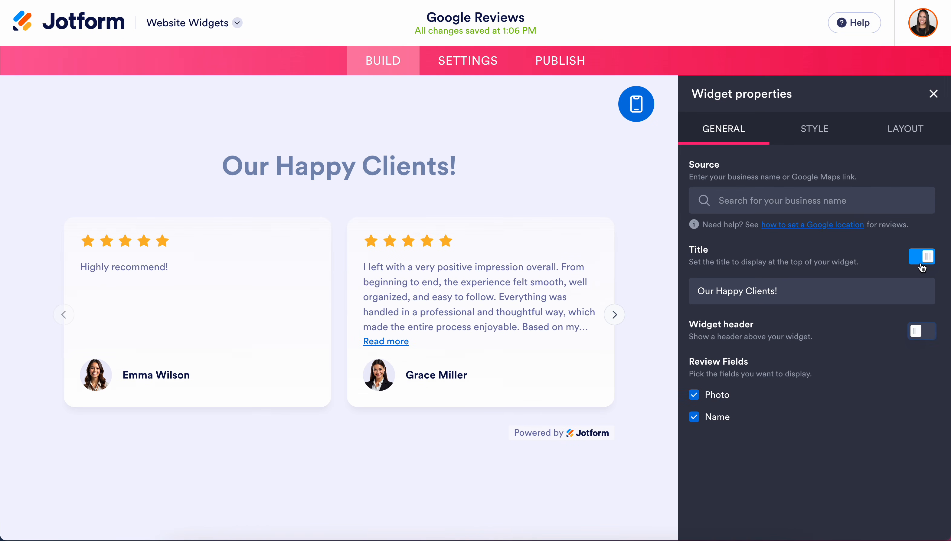
pyautogui.click(921, 263)
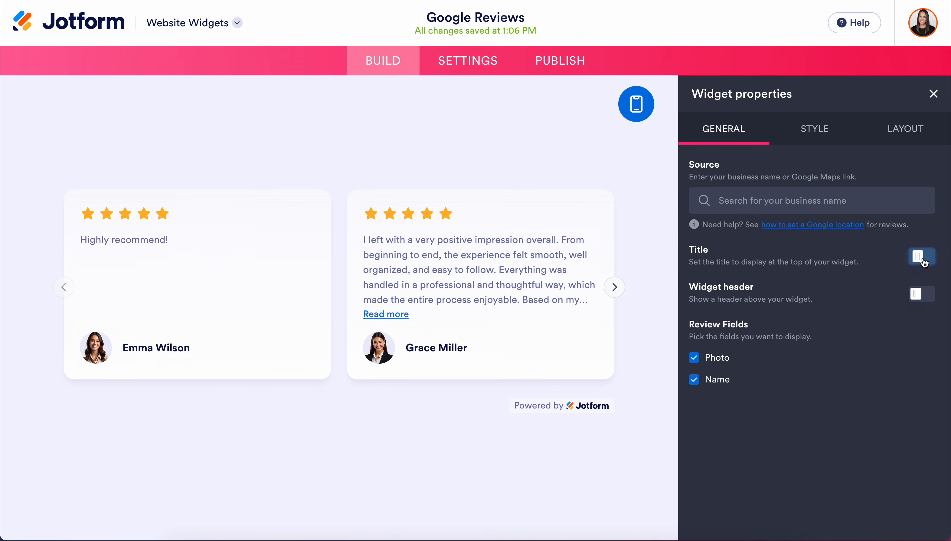
pyautogui.click(921, 260)
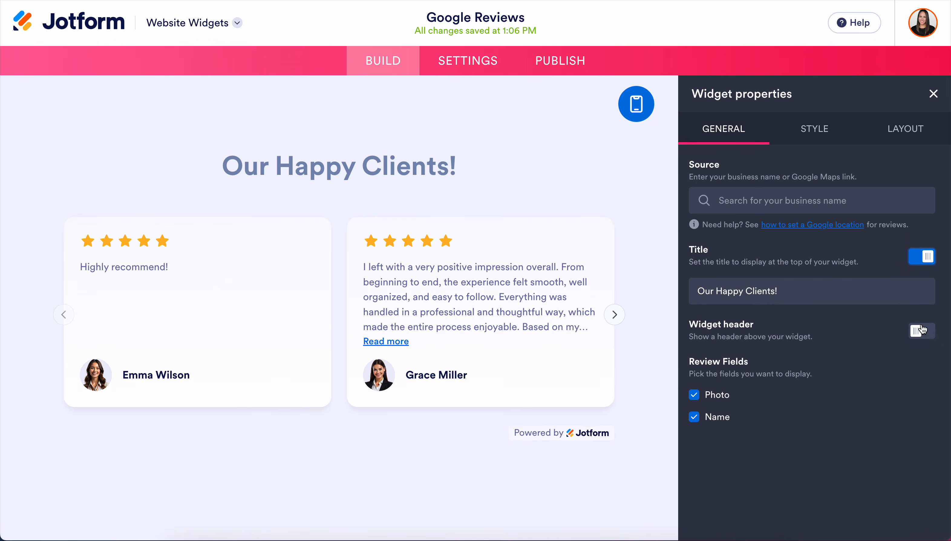
pyautogui.click(922, 330)
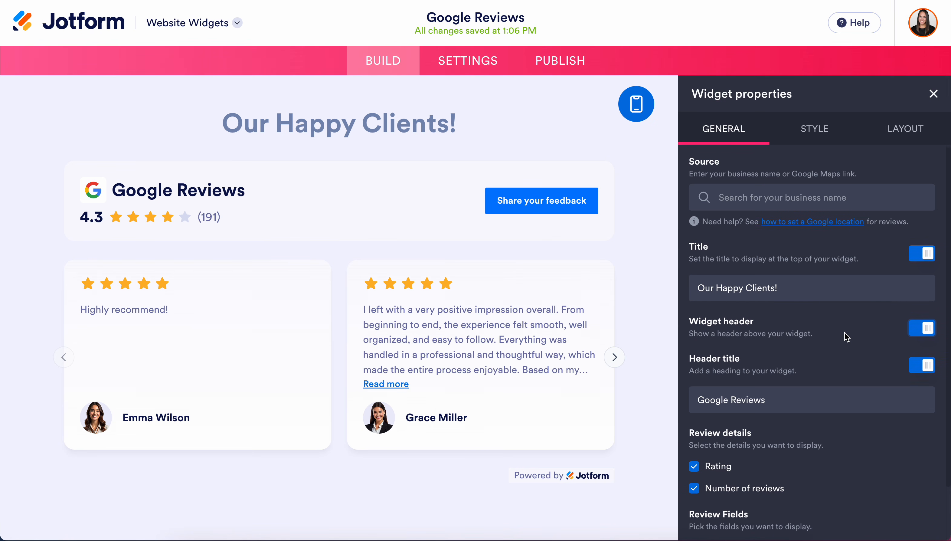
# - Try hiding the Rating review detail and the Photo and Name review fields, and re-enable them all
pyautogui.scroll(-2, 844, 335)
pyautogui.click(773, 338)
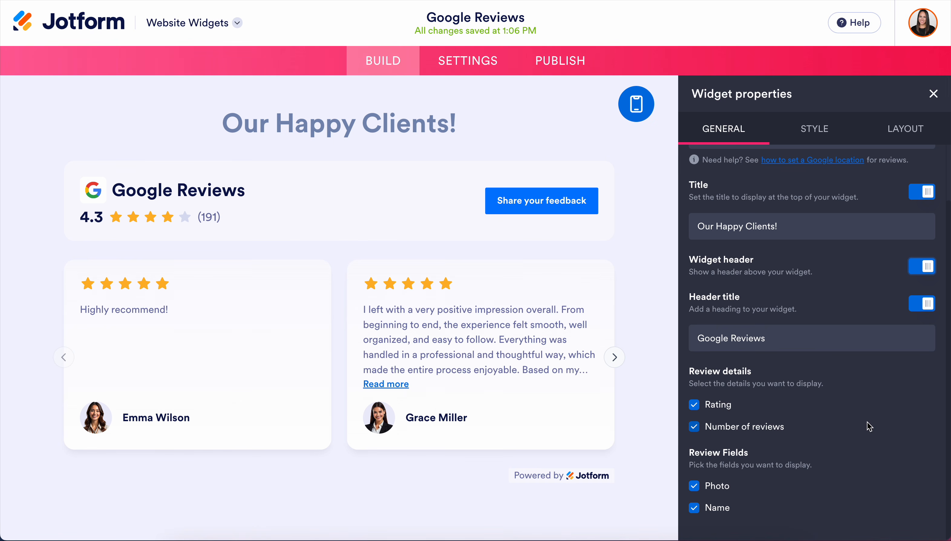
pyautogui.click(694, 408)
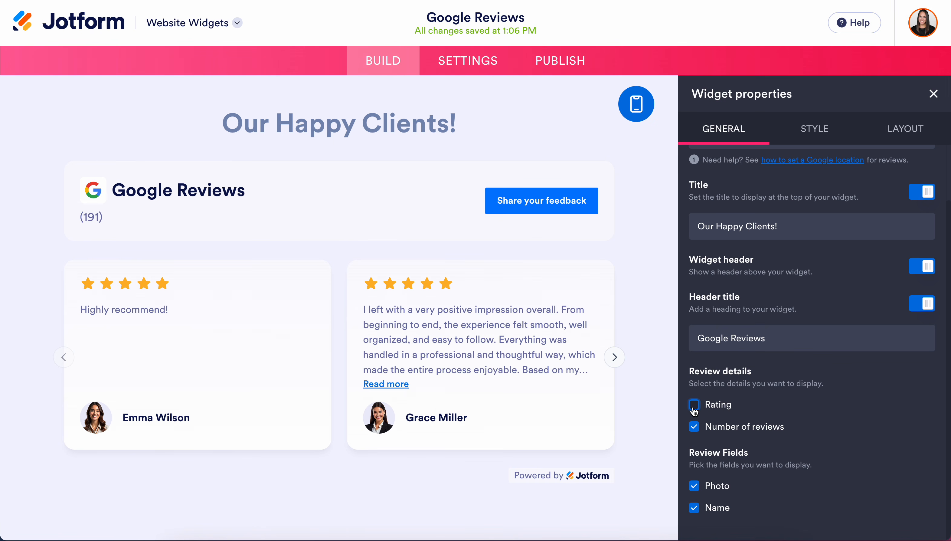
pyautogui.click(694, 407)
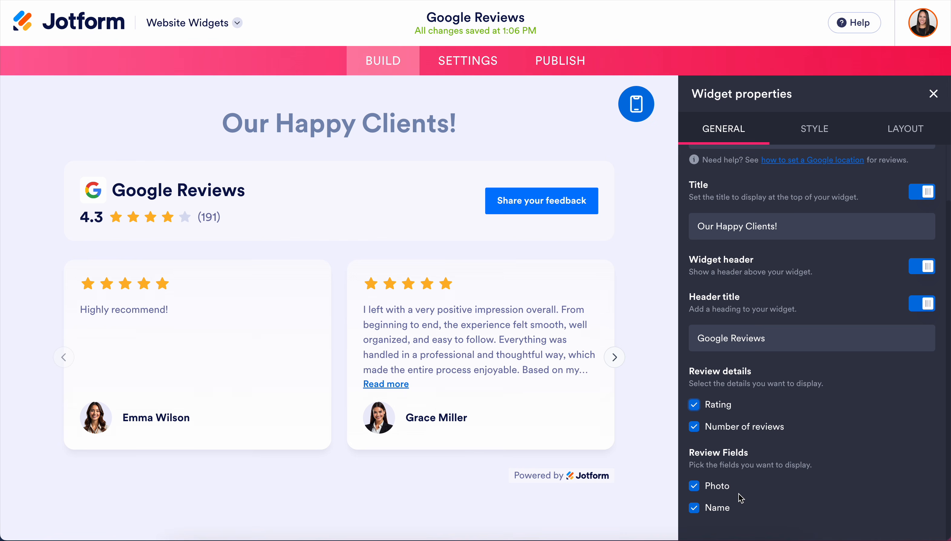
pyautogui.click(694, 486)
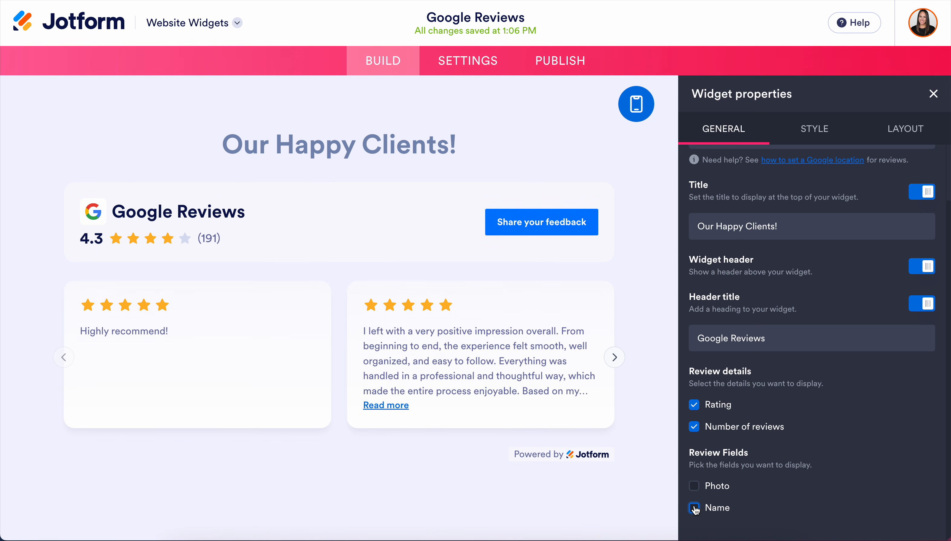
pyautogui.click(694, 487)
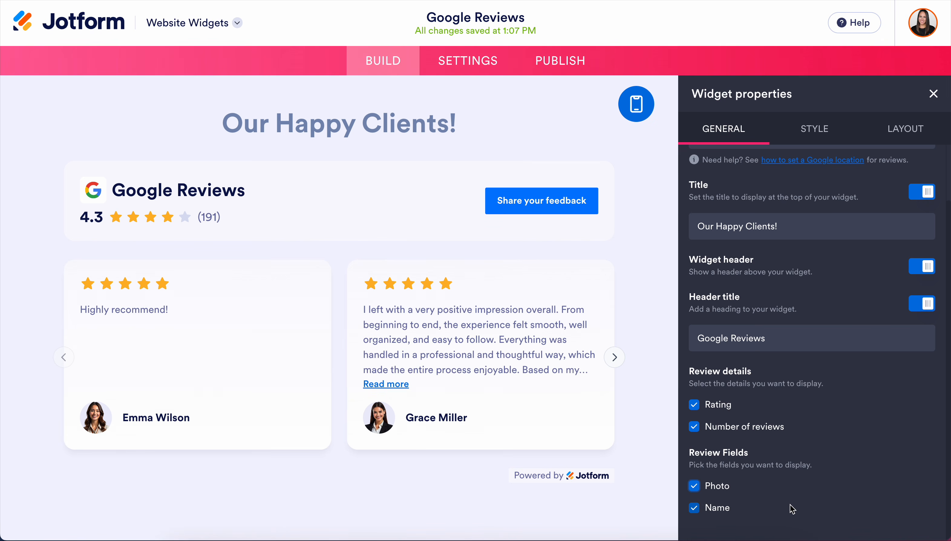
# - Try the dark theme and hiding the CTA button, and revert both style options
pyautogui.click(827, 132)
pyautogui.click(920, 173)
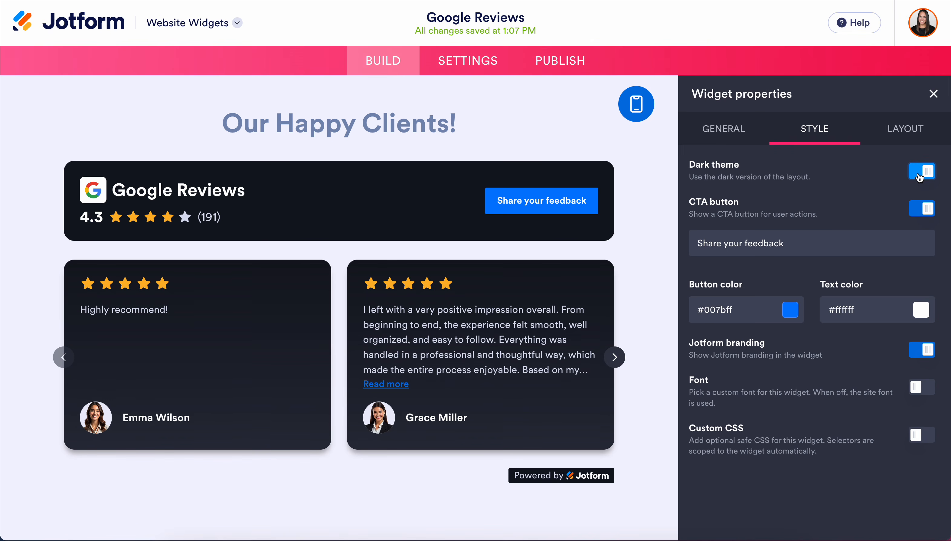
pyautogui.click(920, 174)
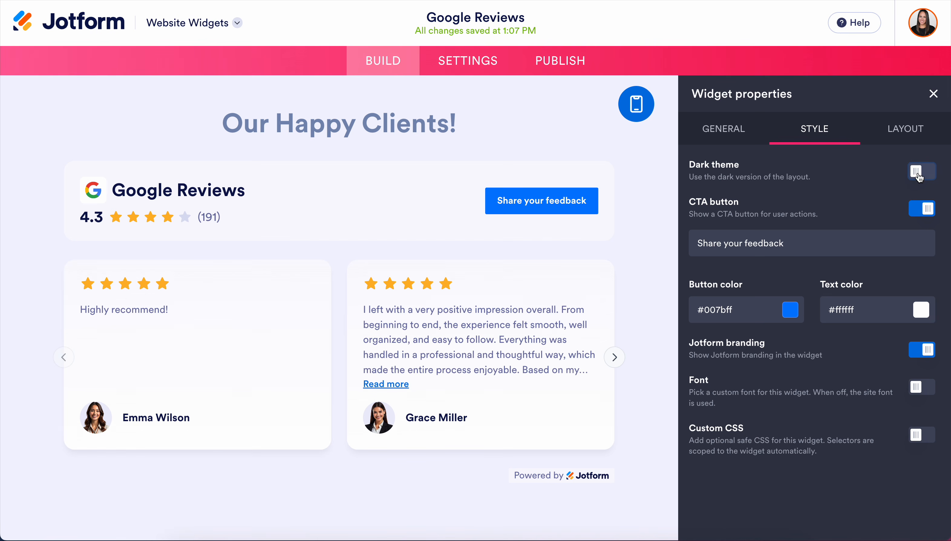
pyautogui.click(929, 218)
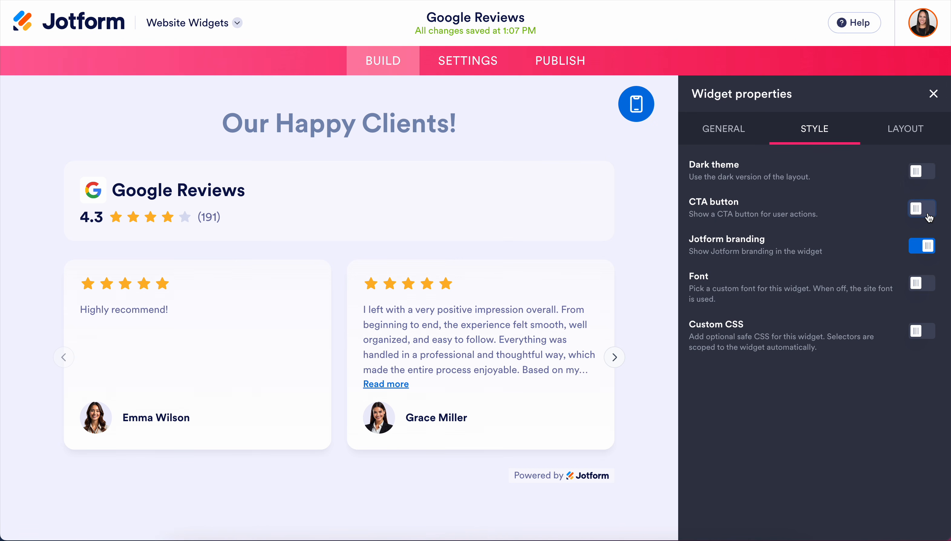
pyautogui.click(928, 218)
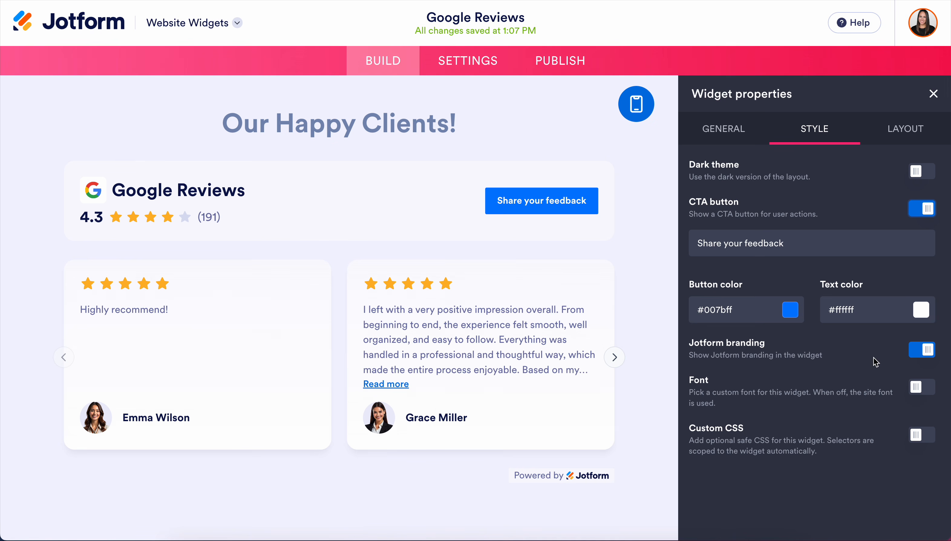
# - Turn off Jotform branding in the widget and enable Custom CSS
pyautogui.click(921, 354)
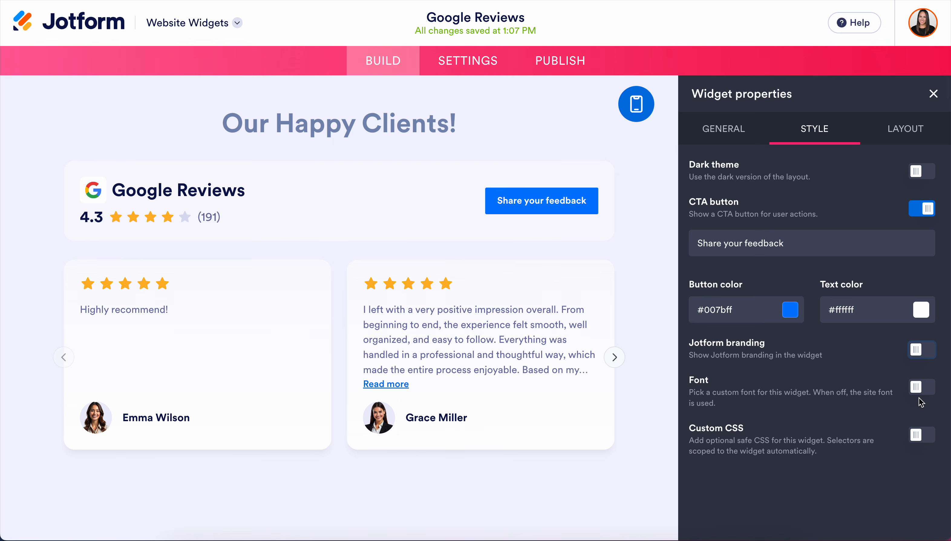
pyautogui.click(918, 438)
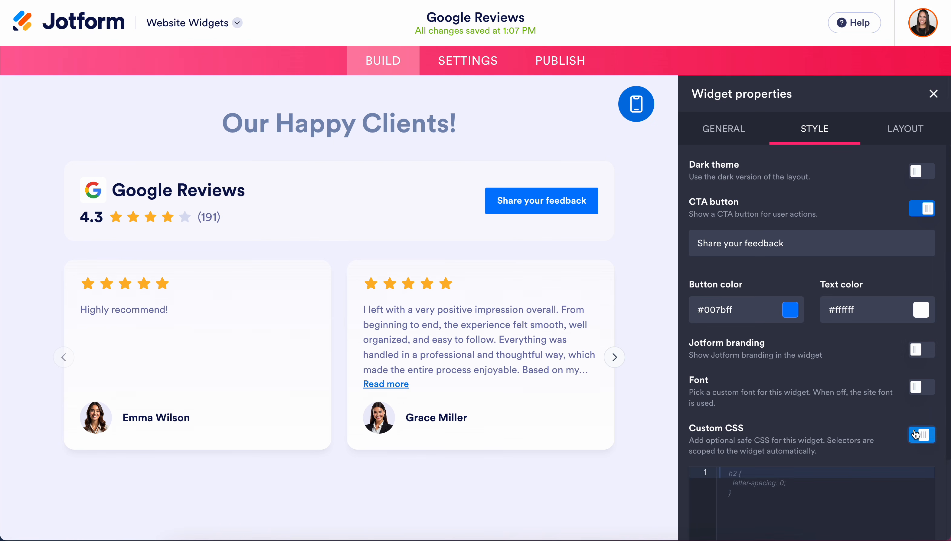
# - Preview the Slider, Badge, Grid and List layouts, set the widget's layout to Masonry, and close the widget properties
pyautogui.click(917, 130)
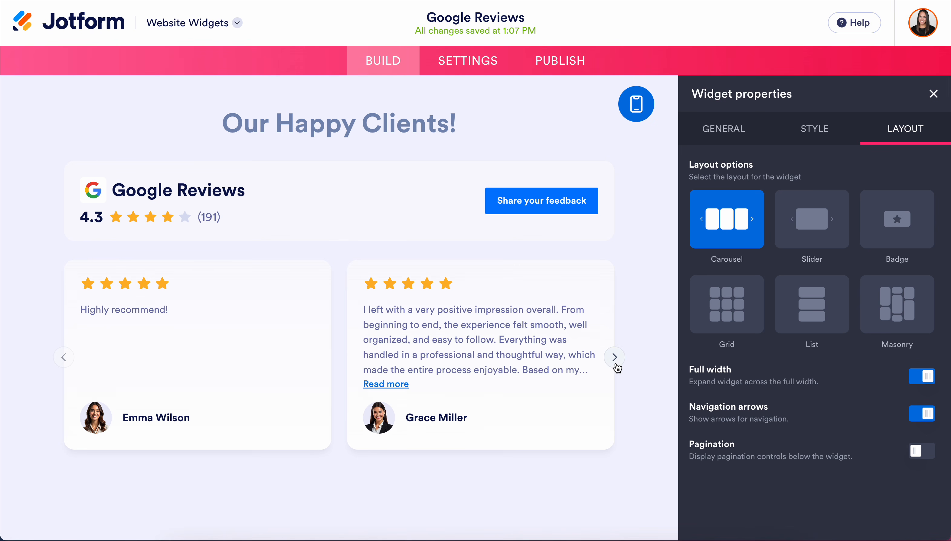
pyautogui.click(826, 233)
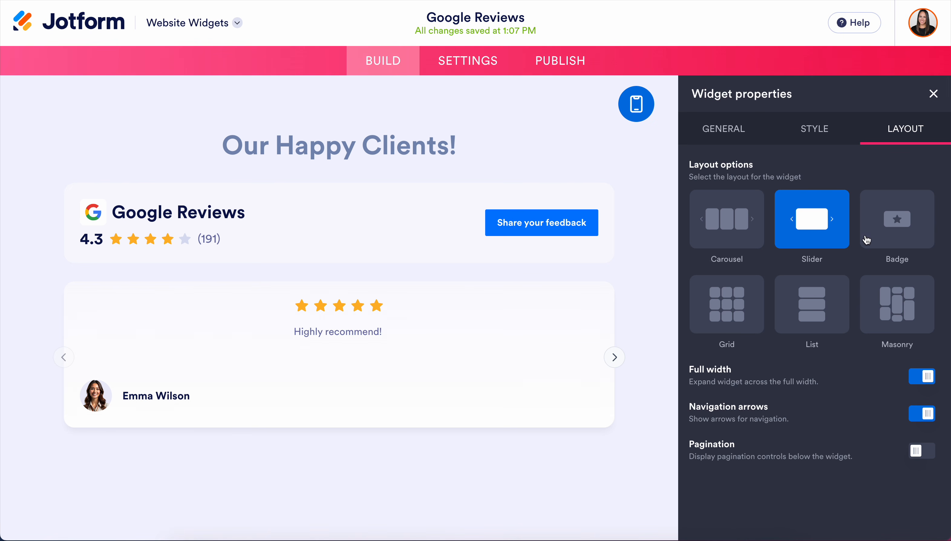
pyautogui.click(896, 239)
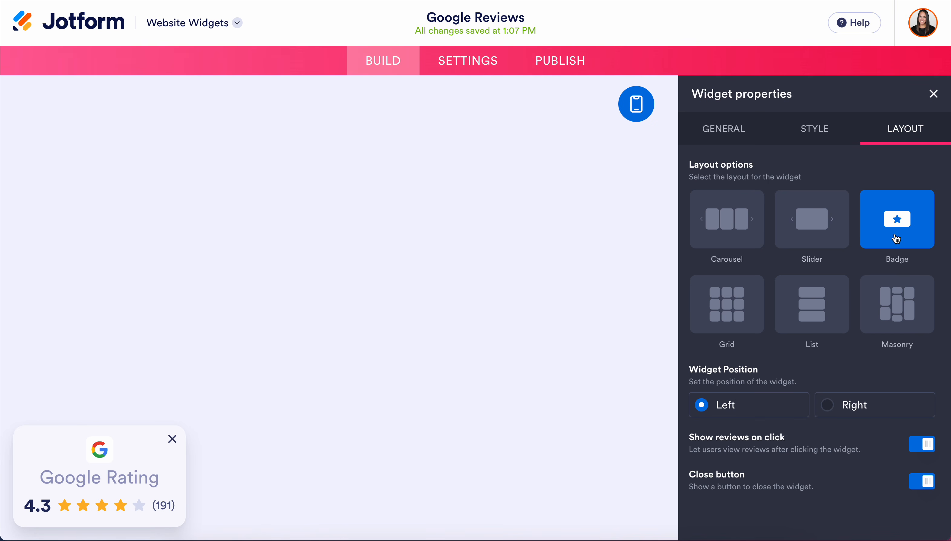
pyautogui.click(736, 320)
pyautogui.click(809, 324)
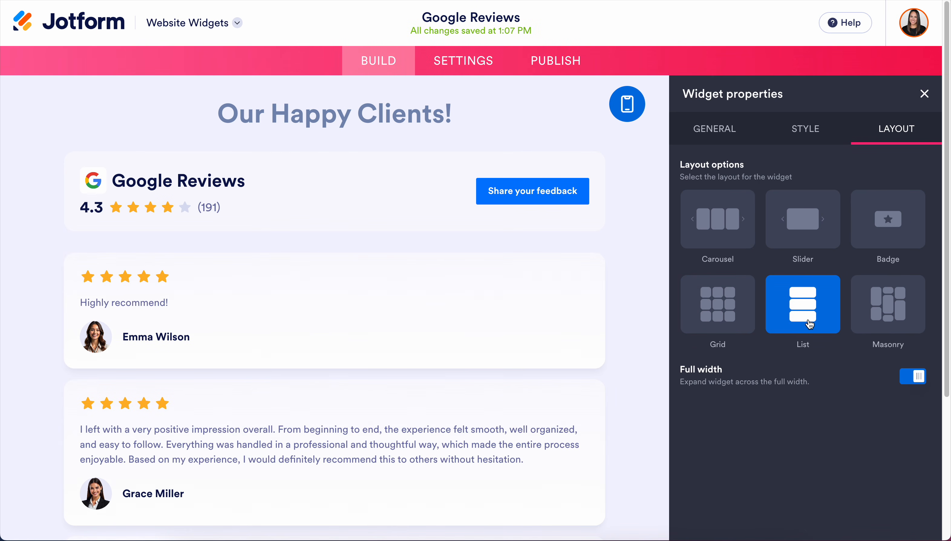
pyautogui.click(888, 304)
pyautogui.scroll(-2, 600, 302)
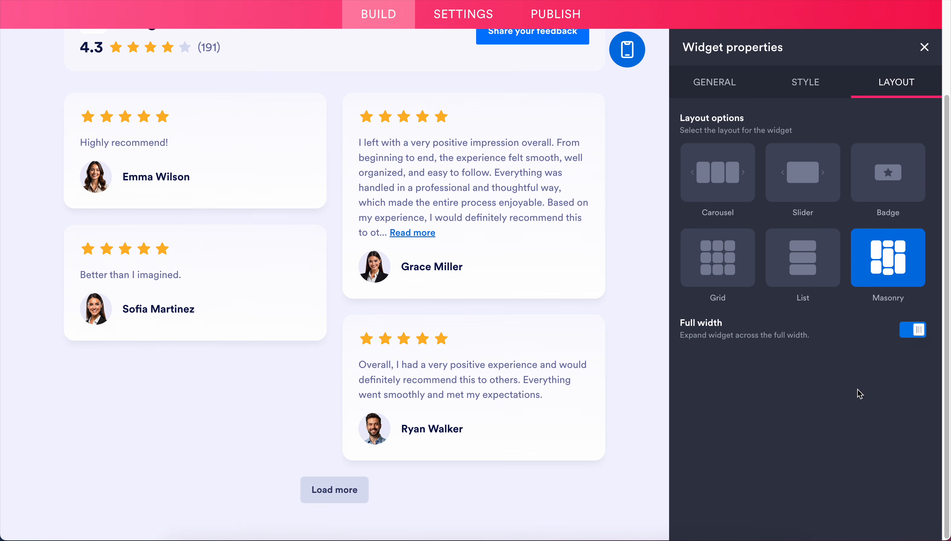
pyautogui.click(924, 46)
pyautogui.scroll(3, 829, 202)
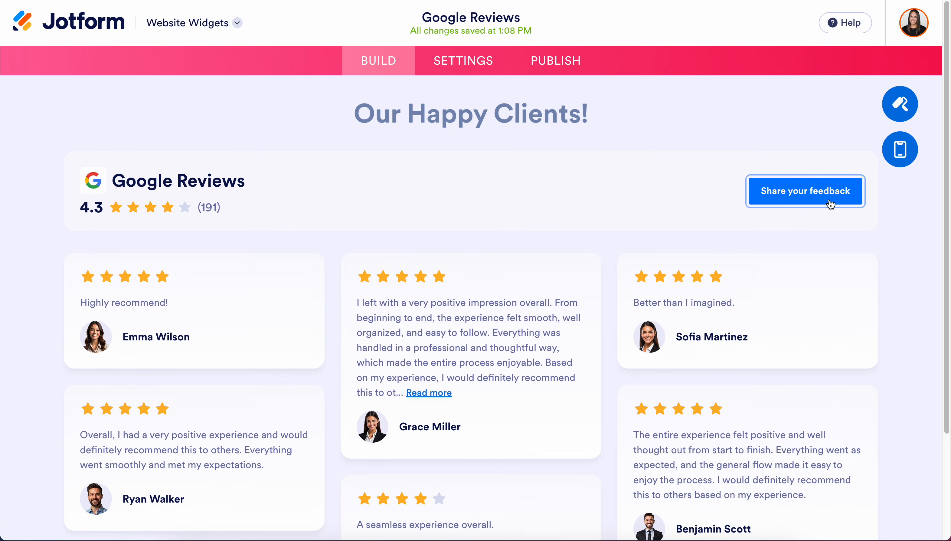
# - Copy the Google Reviews widget's embed code from its publish options and open the third-party platform options
pyautogui.click(461, 60)
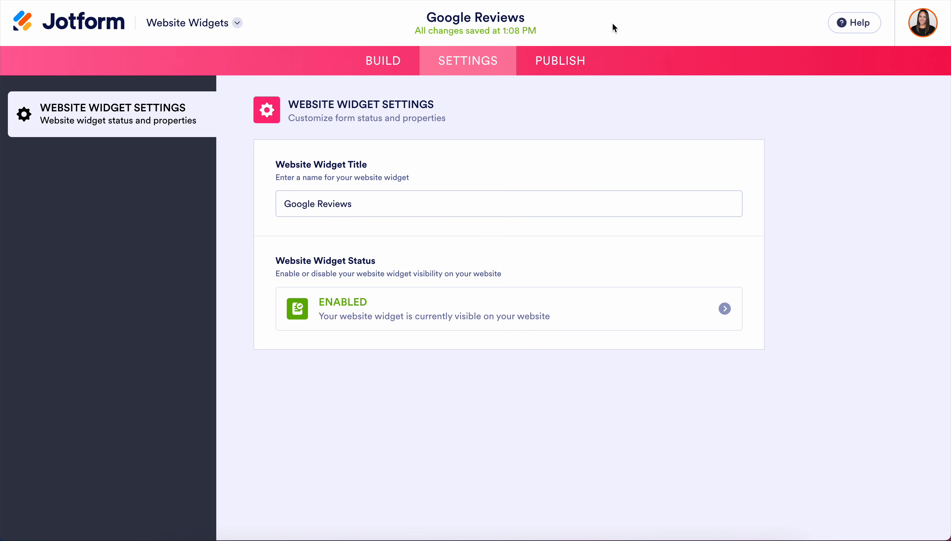
pyautogui.click(566, 71)
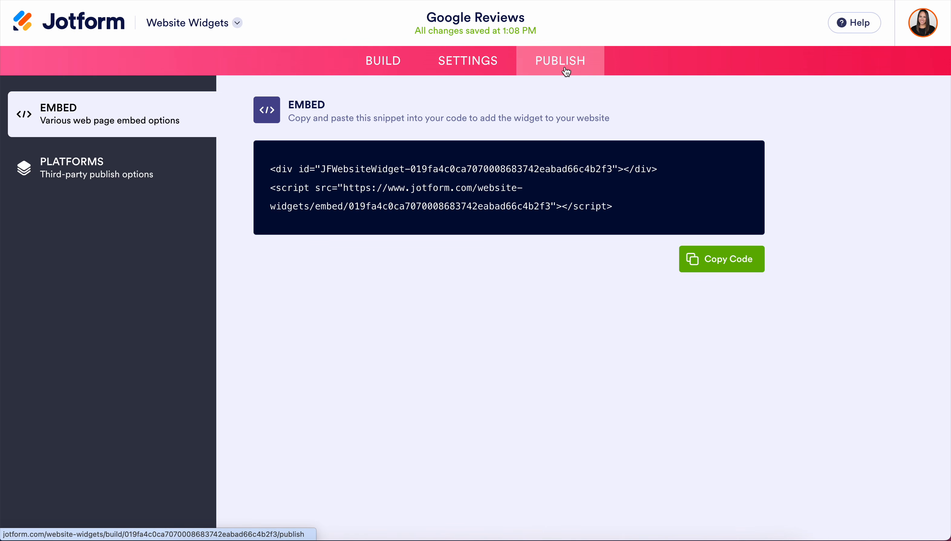
pyautogui.click(729, 270)
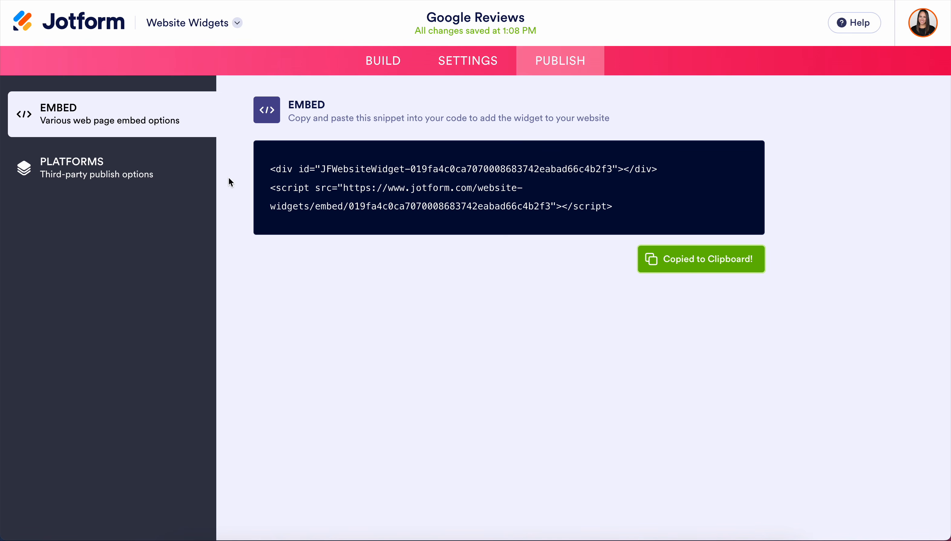
pyautogui.click(109, 171)
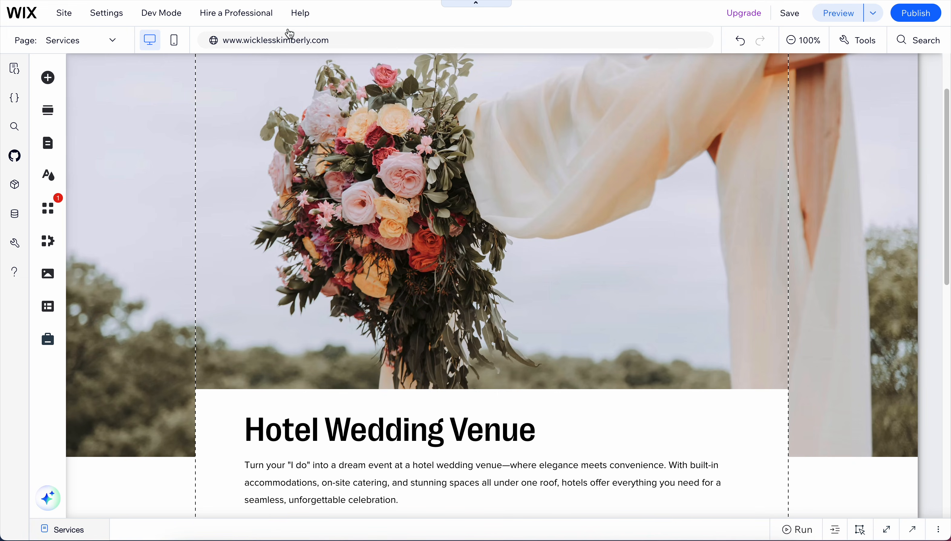
# - Add a blank section below the Hotel Wedding Venue text on the Services page and place an Embed HTML element in it
pyautogui.scroll(-8, 779, 219)
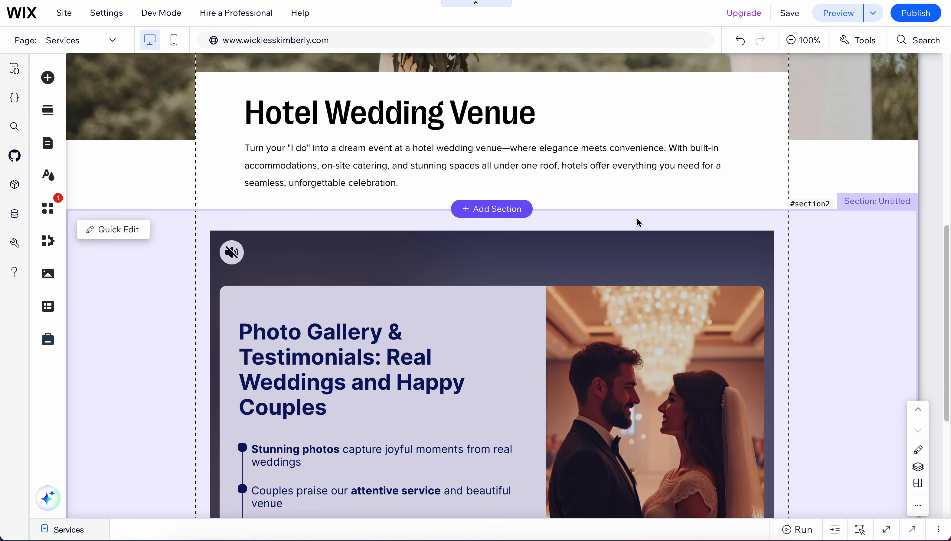
pyautogui.click(488, 209)
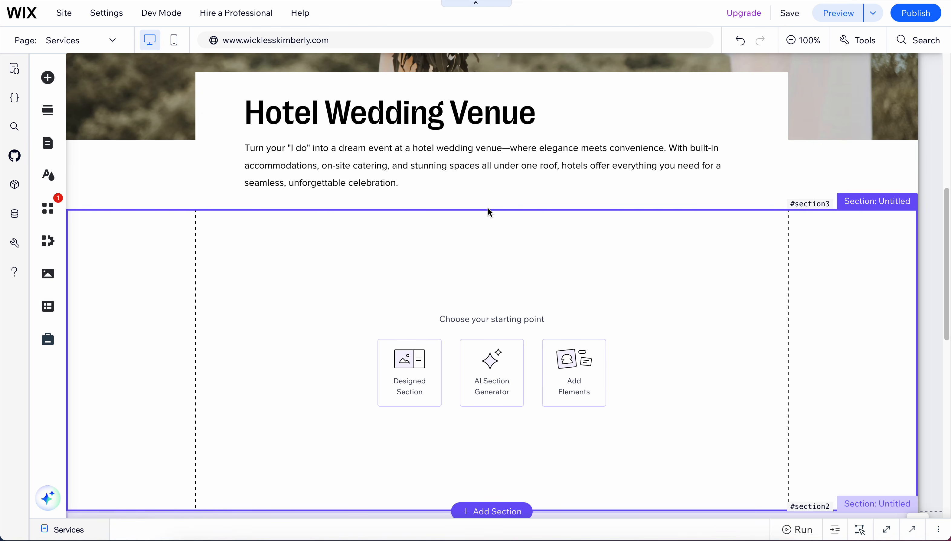
pyautogui.click(48, 78)
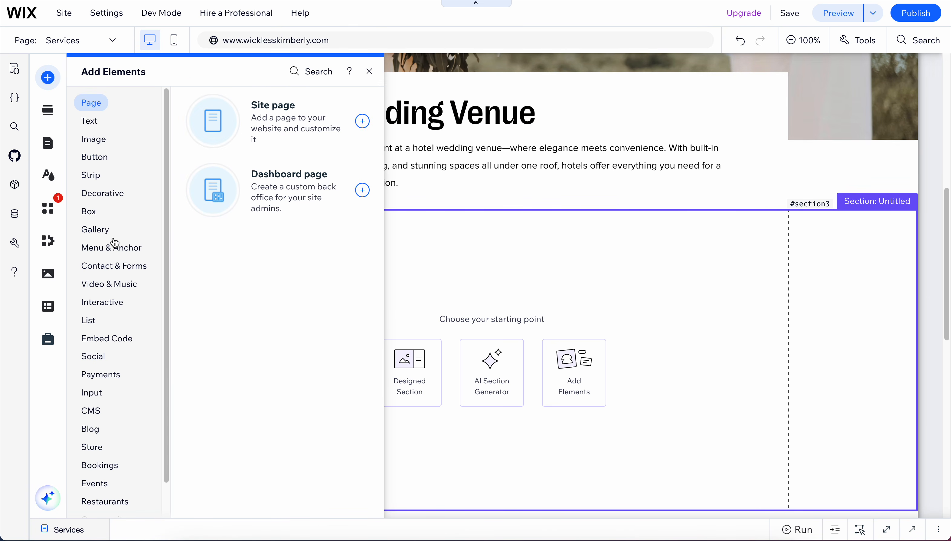
pyautogui.click(113, 338)
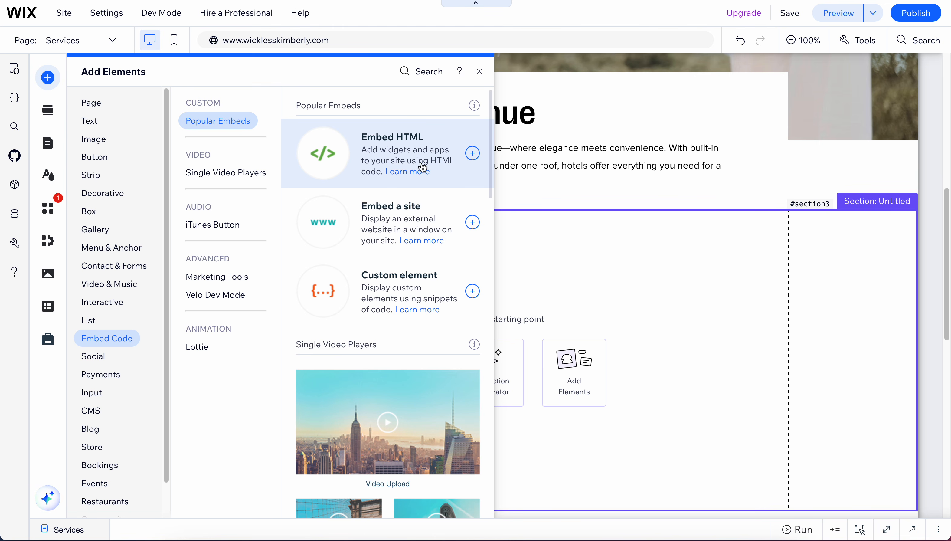
pyautogui.click(423, 167)
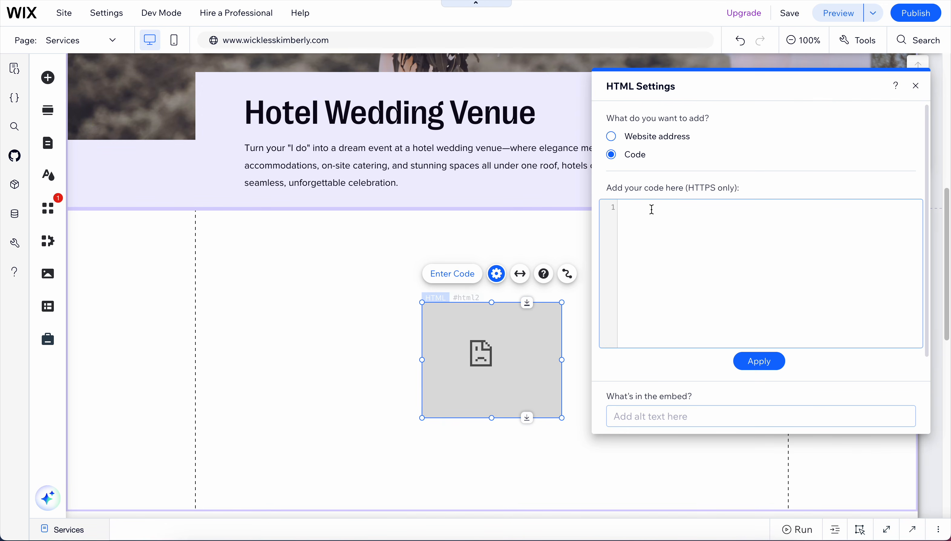
# - Paste the copied Google Reviews embed code into the HTML element, apply it and close its settings
pyautogui.hotkey('ctrl', 'v')
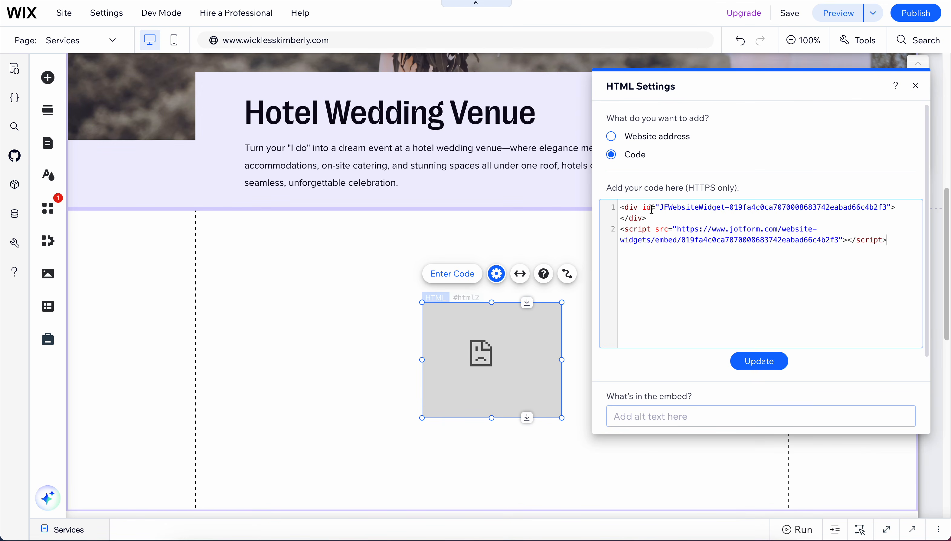
pyautogui.click(766, 366)
pyautogui.click(916, 85)
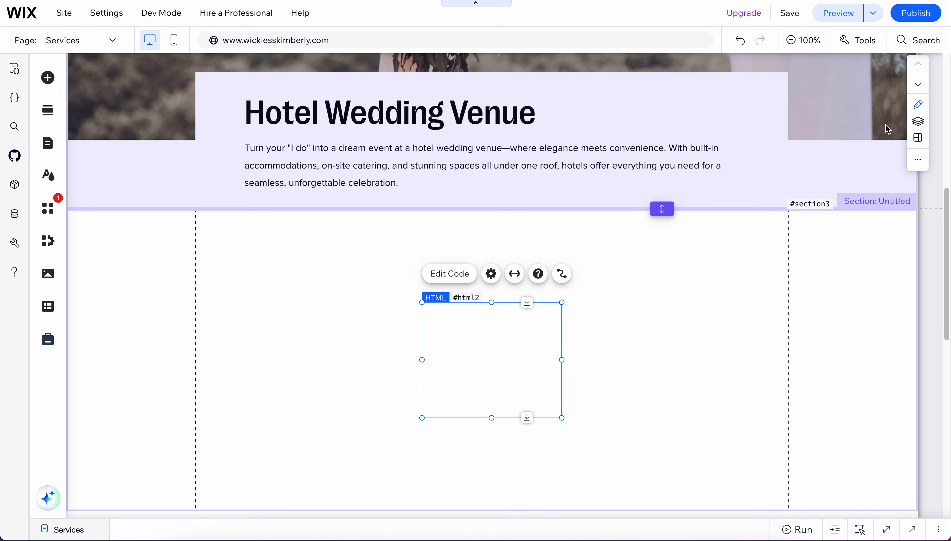
# - Widen the HTML element to nearly the full content width and extend it up to the section's upper edge
pyautogui.moveTo(422, 359); pyautogui.dragTo(204, 359)
pyautogui.moveTo(561, 360); pyautogui.dragTo(782, 359)
pyautogui.moveTo(492, 302); pyautogui.dragTo(492, 211)
# - Increase the new section's height and stretch the HTML element downward past the reviews widget's Load more button
pyautogui.scroll(-5, 821, 406)
pyautogui.moveTo(662, 280); pyautogui.dragTo(663, 515)
pyautogui.moveTo(493, 187); pyautogui.dragTo(488, 513)
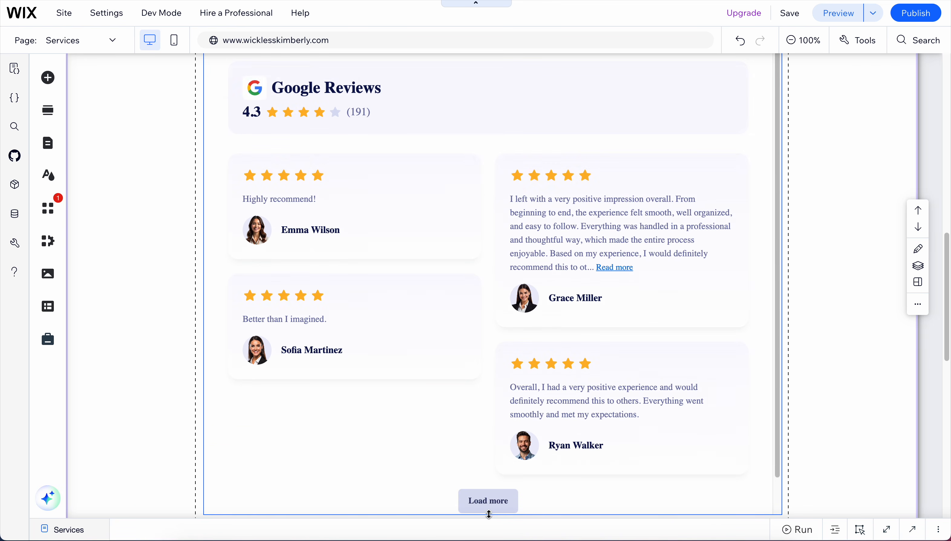
pyautogui.scroll(-5, 866, 372)
pyautogui.moveTo(662, 322); pyautogui.dragTo(662, 389)
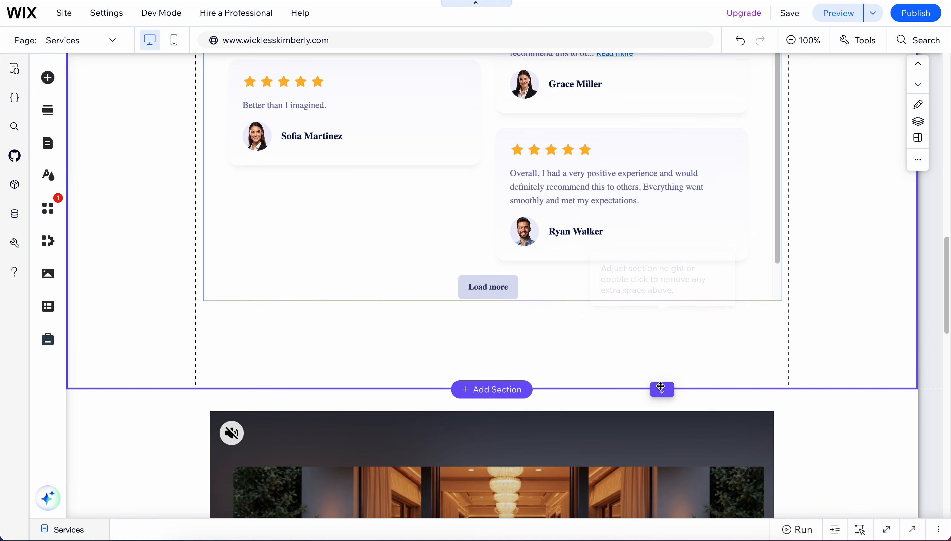
pyautogui.moveTo(495, 301); pyautogui.dragTo(493, 343)
pyautogui.scroll(9, 836, 271)
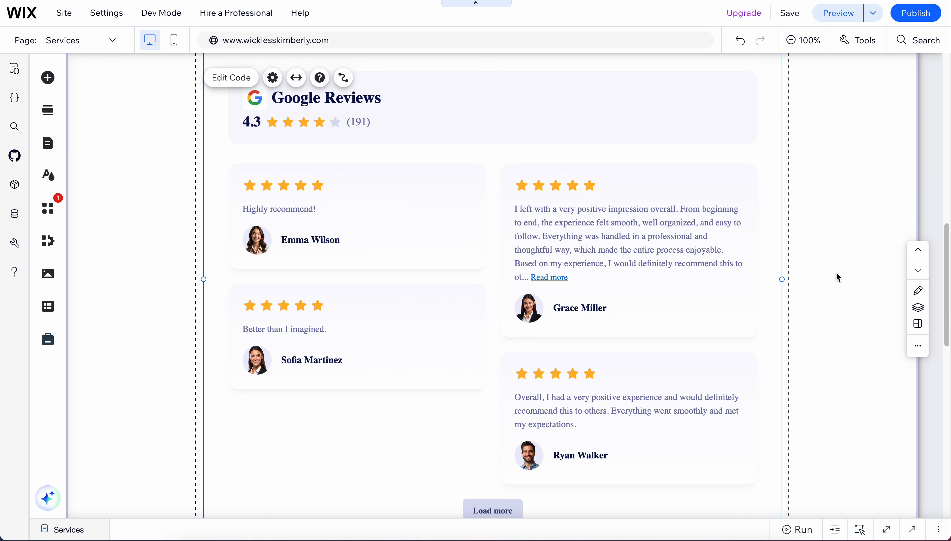
pyautogui.scroll(1, 837, 269)
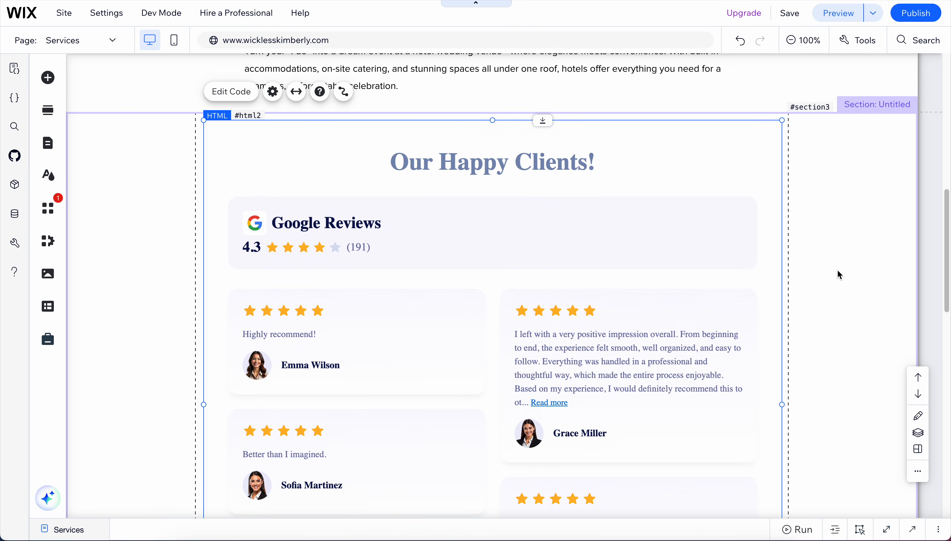
pyautogui.scroll(1, 838, 269)
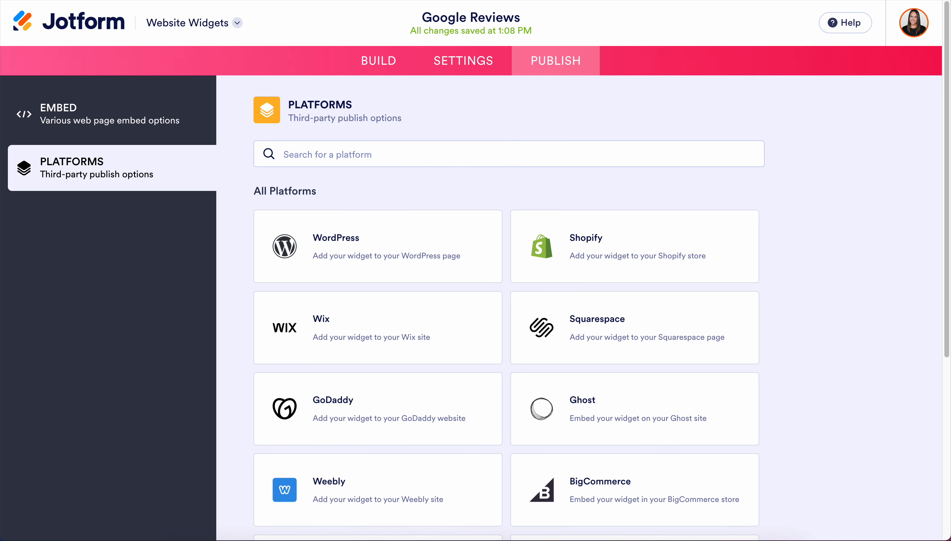
pyautogui.press('super+l')
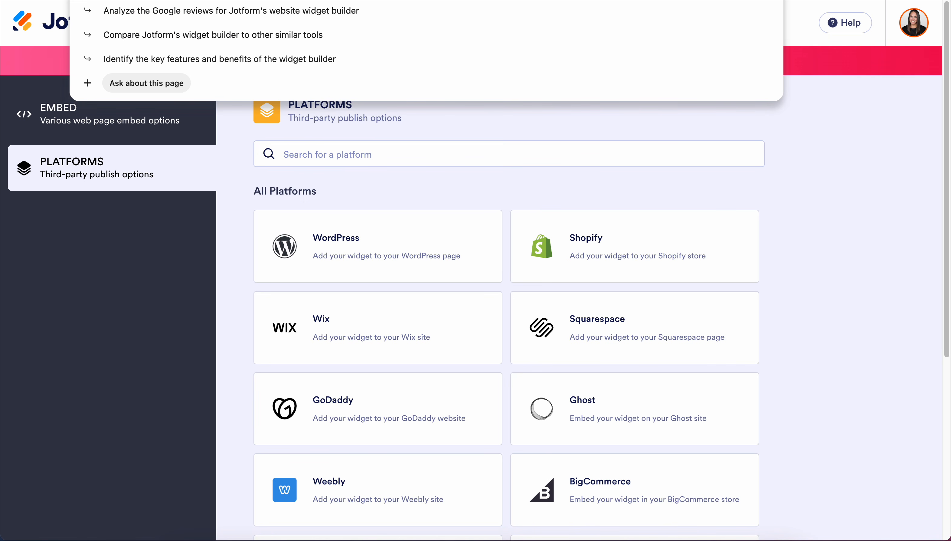
pyautogui.click(845, 85)
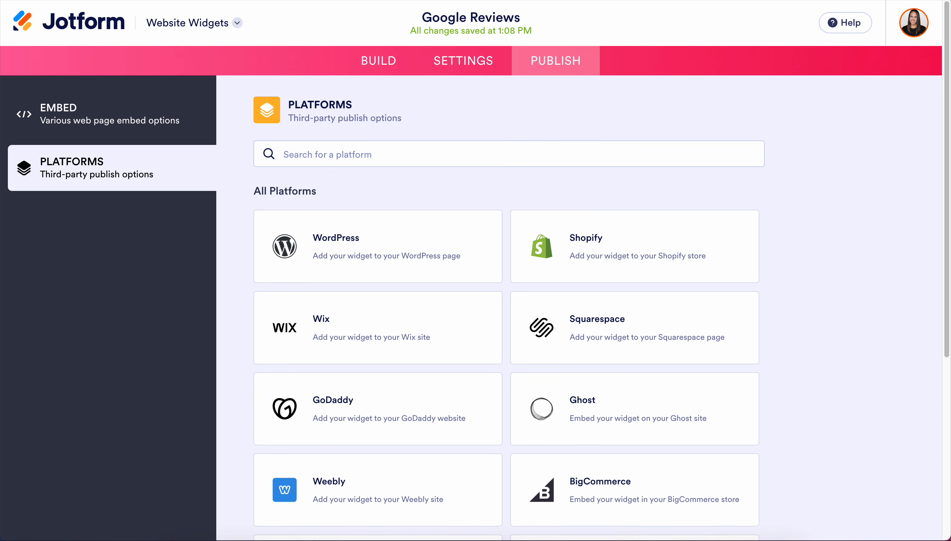
pyautogui.press('super+l')
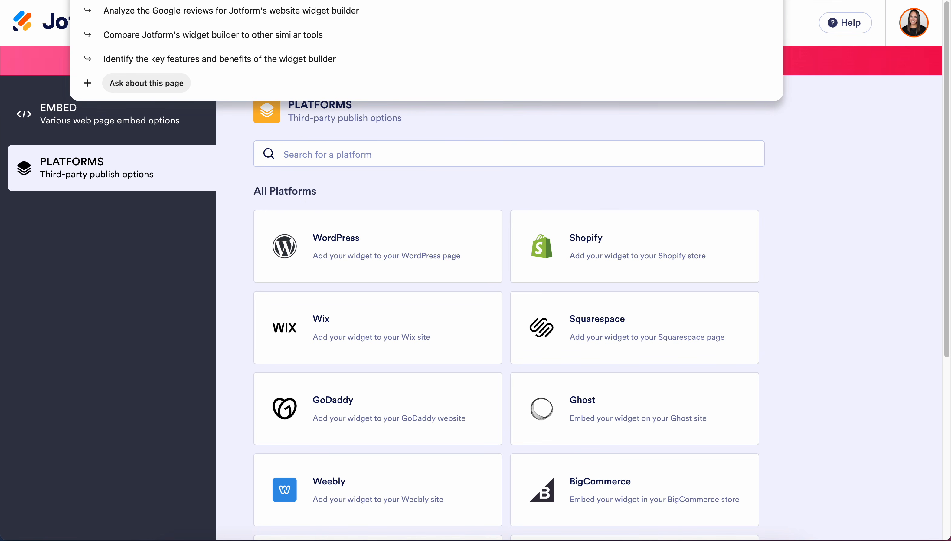
pyautogui.press('Escape')
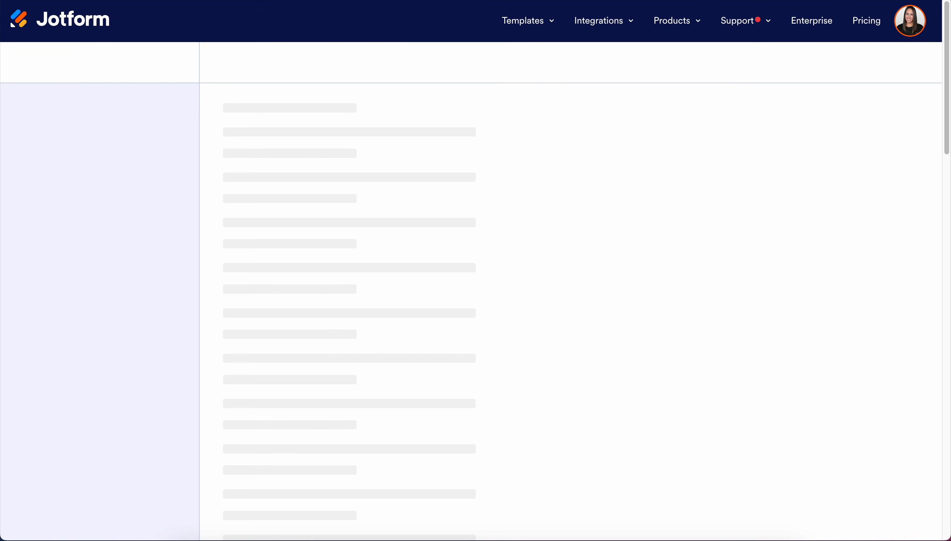
# - Open Jotform's Free Website Widgets directory and browse the Utility Widgets category
pyautogui.press('super+l')
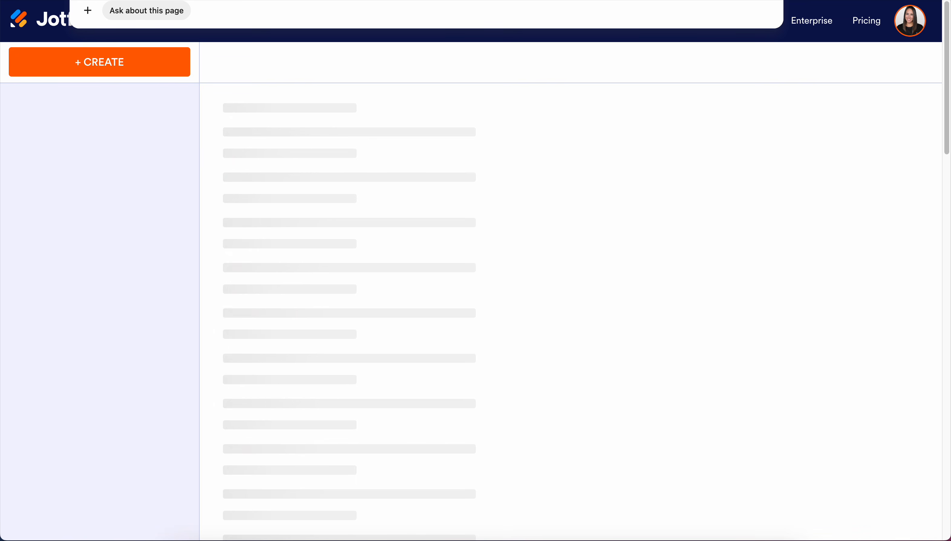
pyautogui.press('super+v')
pyautogui.press('Return')
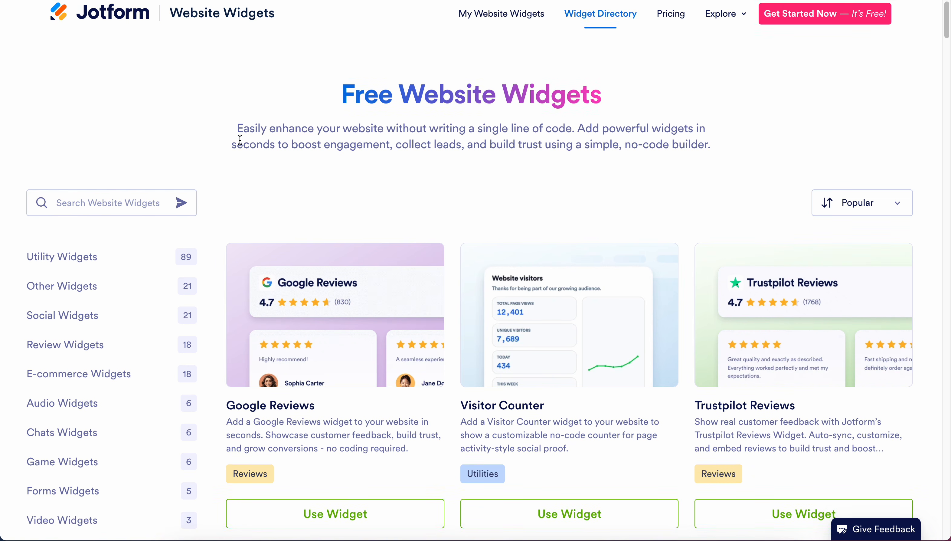
pyautogui.scroll(-2, 284, 148)
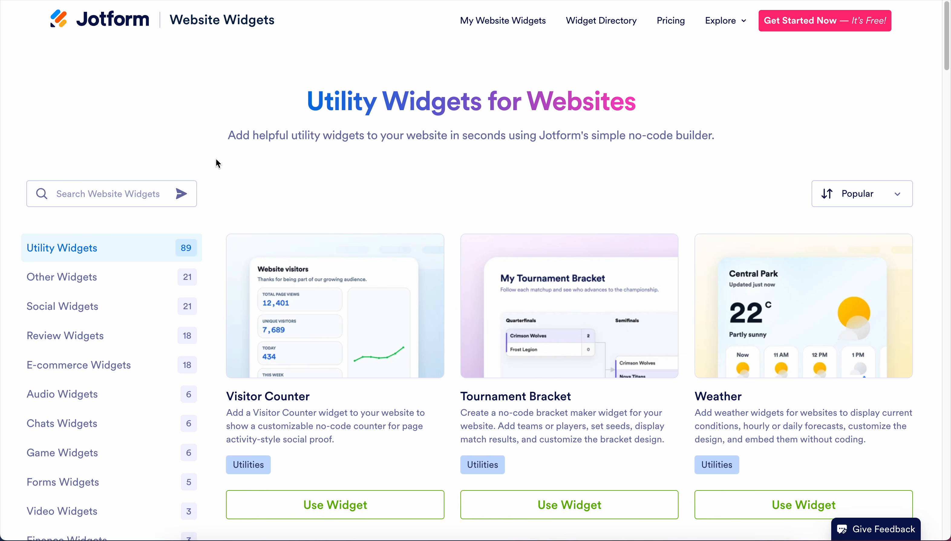
pyautogui.scroll(-10, 449, 205)
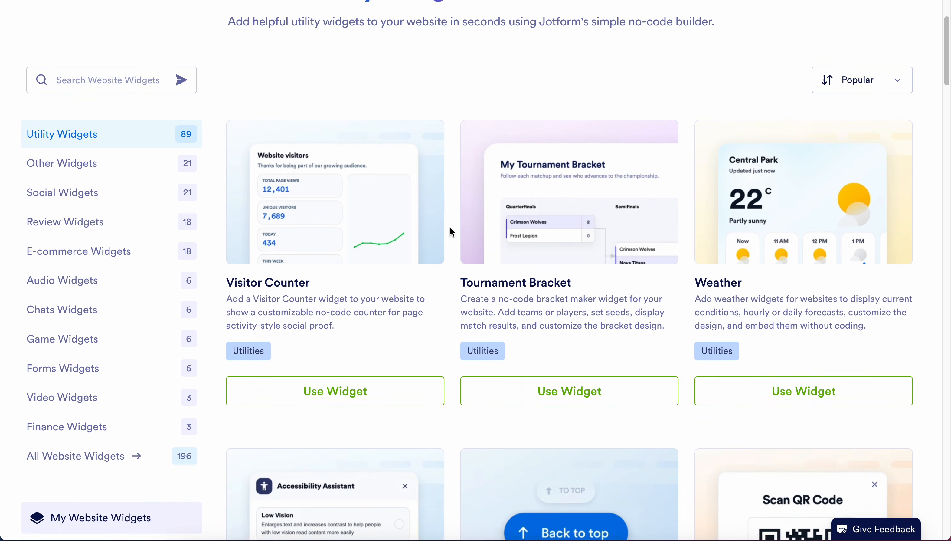
pyautogui.scroll(-4, 450, 228)
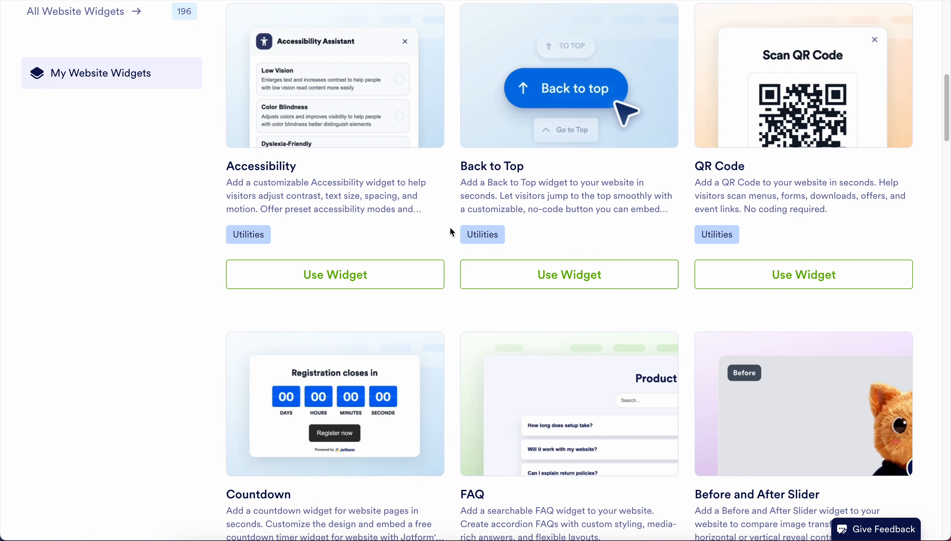
pyautogui.scroll(15, 452, 231)
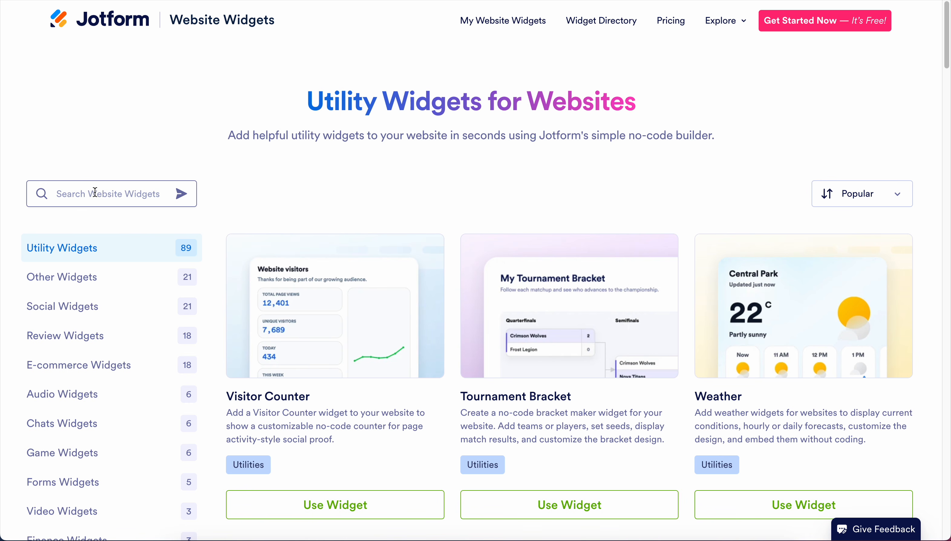
# - Search the website widget directory for "pop up"
pyautogui.click(94, 192)
pyautogui.write('pop up')
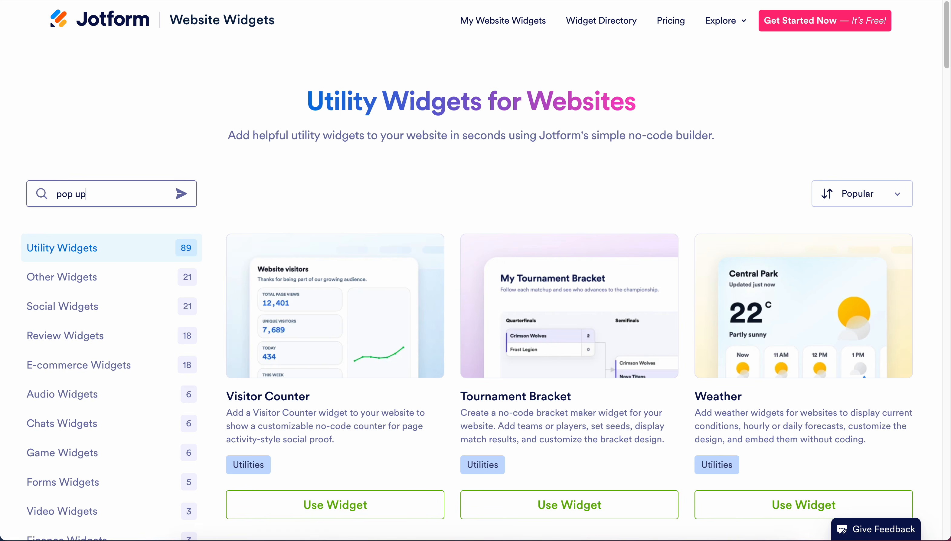
pyautogui.press('Return')
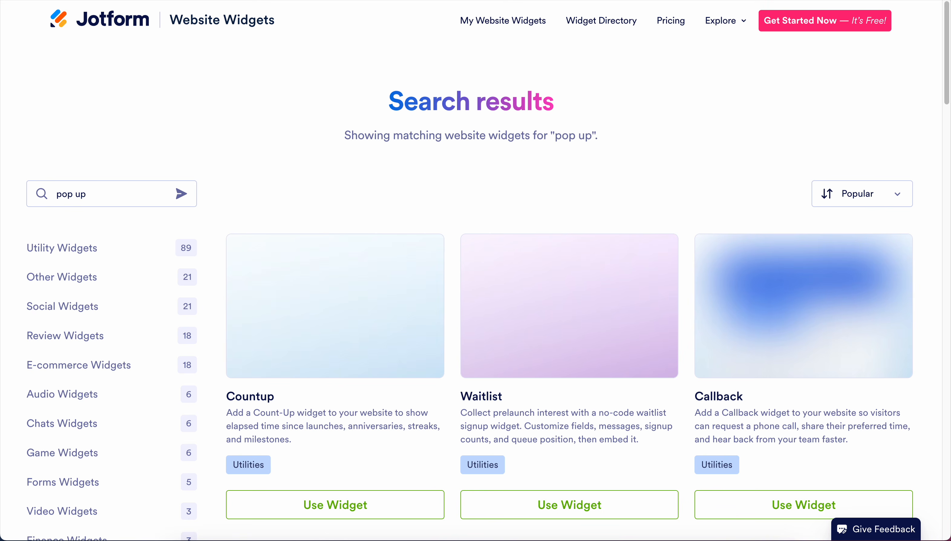